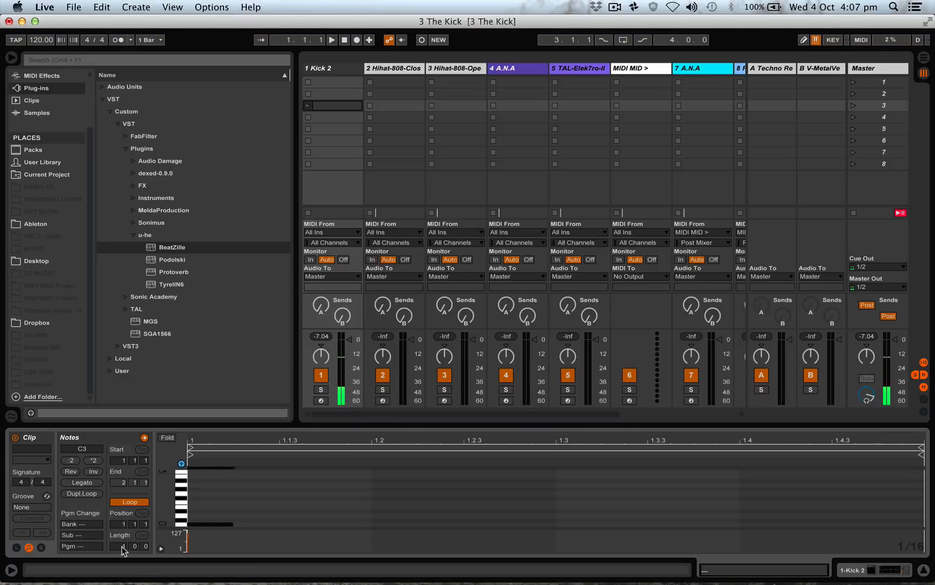
# Set the kick clip's loop length to one beat and launch the clip
pyautogui.moveTo(132, 546); pyautogui.dragTo(132, 565)
pyautogui.click(307, 105)
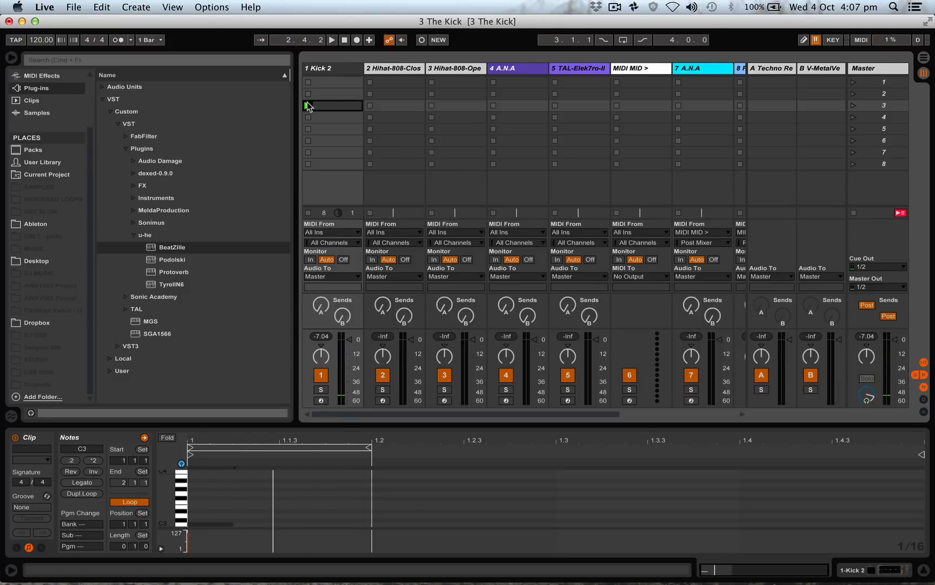
# Set the project tempo to 125 BPM and hide the browser
pyautogui.click(41, 43)
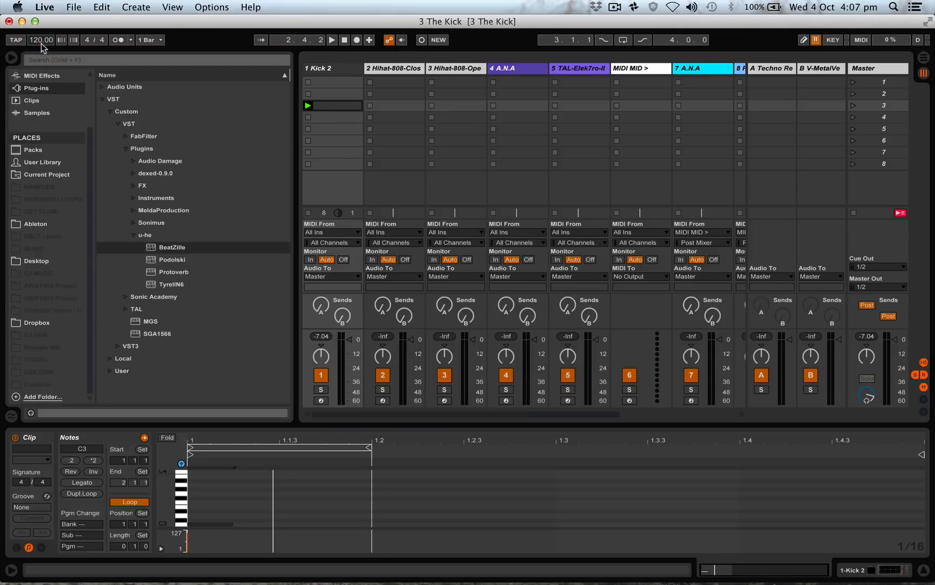
pyautogui.write('125')
pyautogui.press('Return')
pyautogui.click(11, 58)
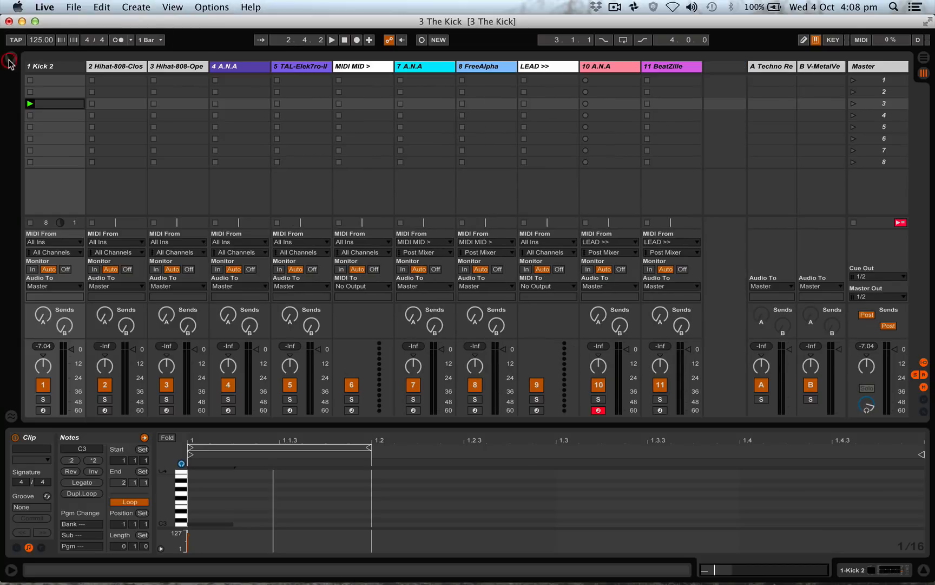
# Open the Calculator, divide 60 by 125 to work out the beat length, and close it
pyautogui.moveTo(216, 563)
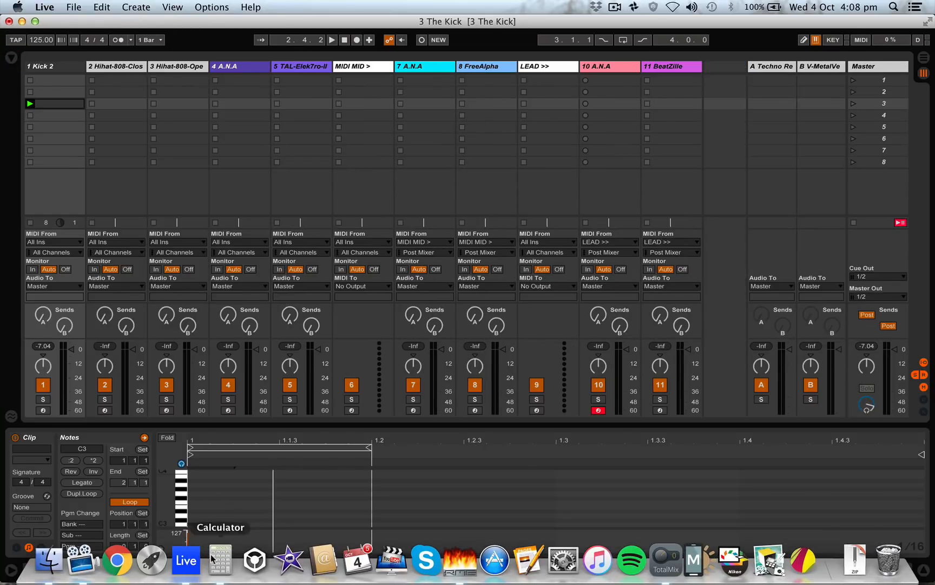
pyautogui.click(221, 560)
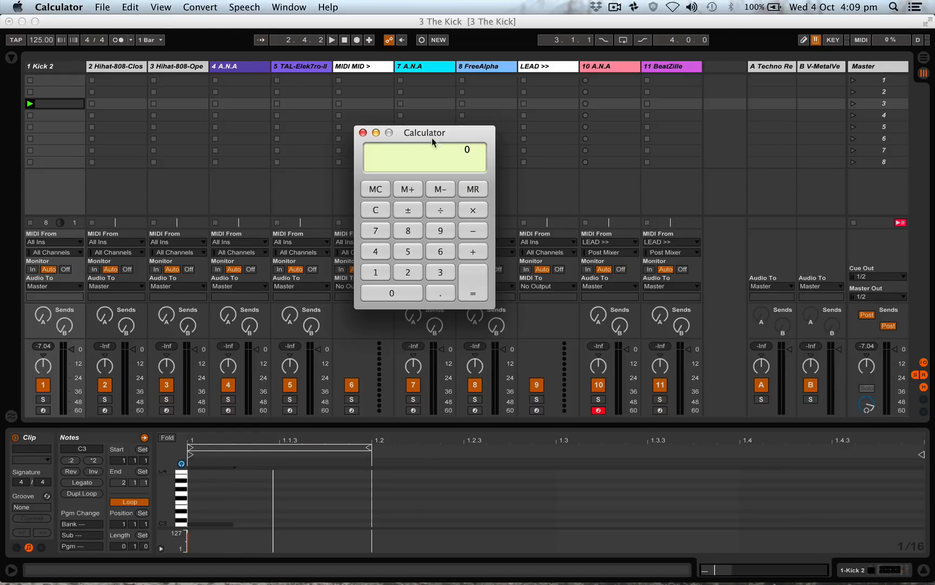
pyautogui.click(441, 252)
pyautogui.click(399, 293)
pyautogui.click(443, 211)
pyautogui.click(376, 272)
pyautogui.click(408, 271)
pyautogui.click(408, 251)
pyautogui.click(469, 284)
pyautogui.click(363, 134)
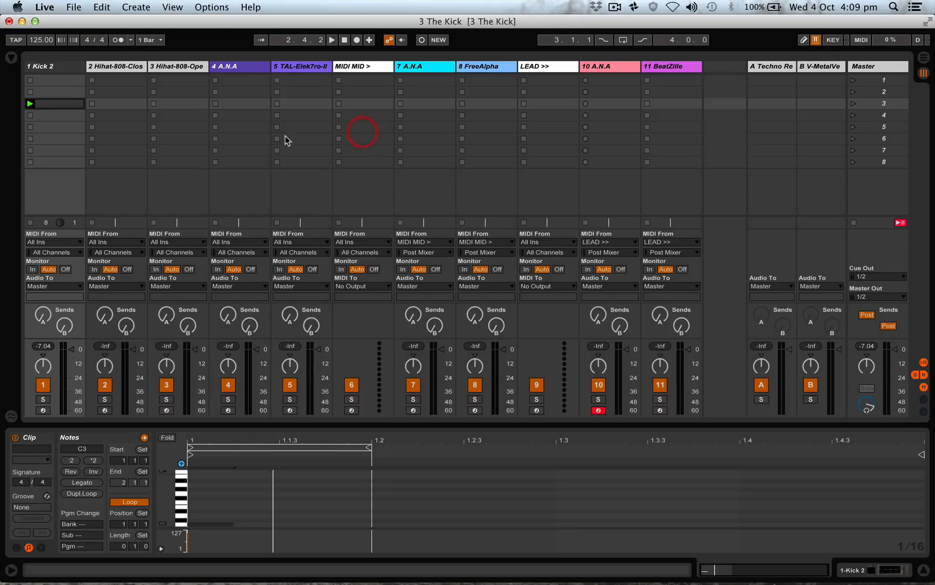
# Show the Kick 2 track's devices and open the Kick 2 plug-in editor, repositioning its window clear of the track's clip slots
pyautogui.click(64, 103)
pyautogui.click(52, 67)
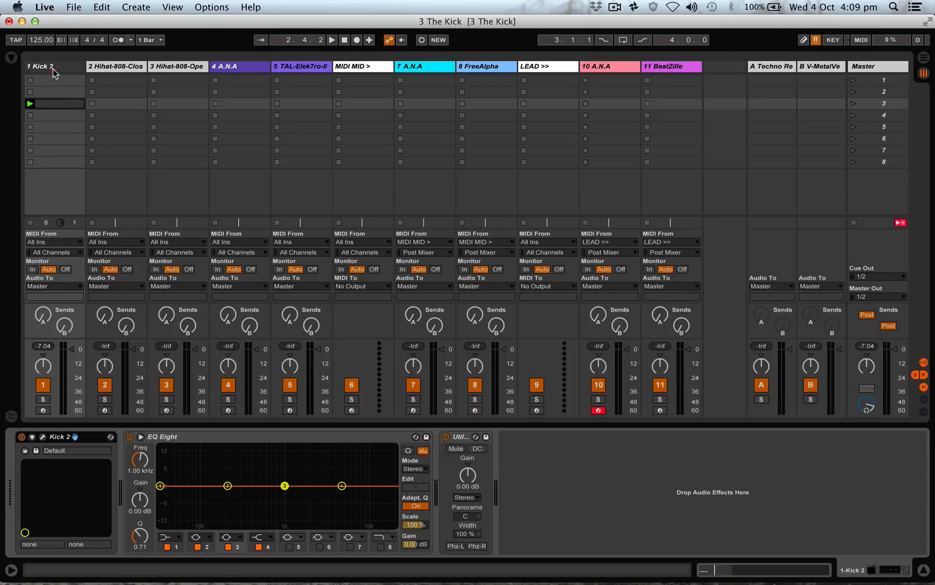
pyautogui.click(42, 436)
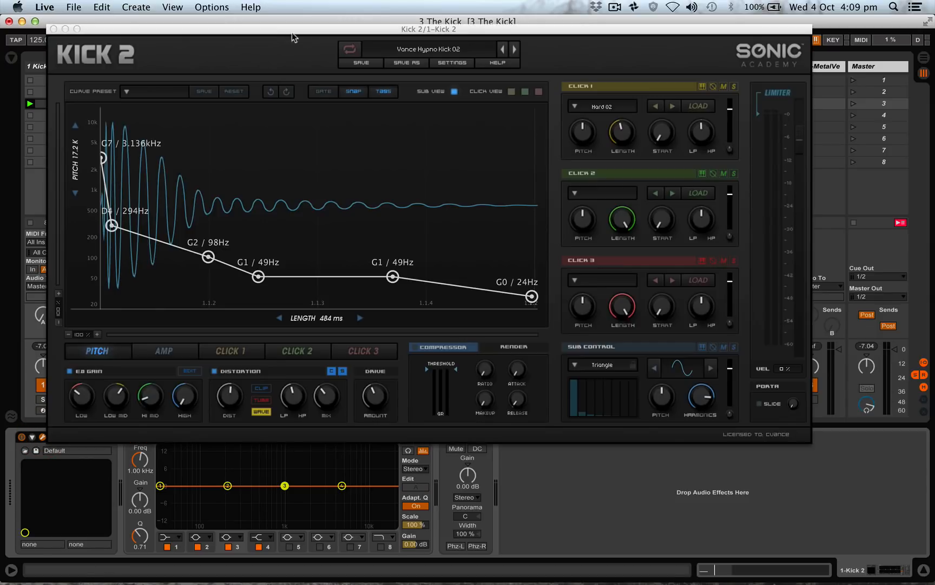
pyautogui.click(271, 31)
pyautogui.moveTo(271, 31); pyautogui.dragTo(327, 33)
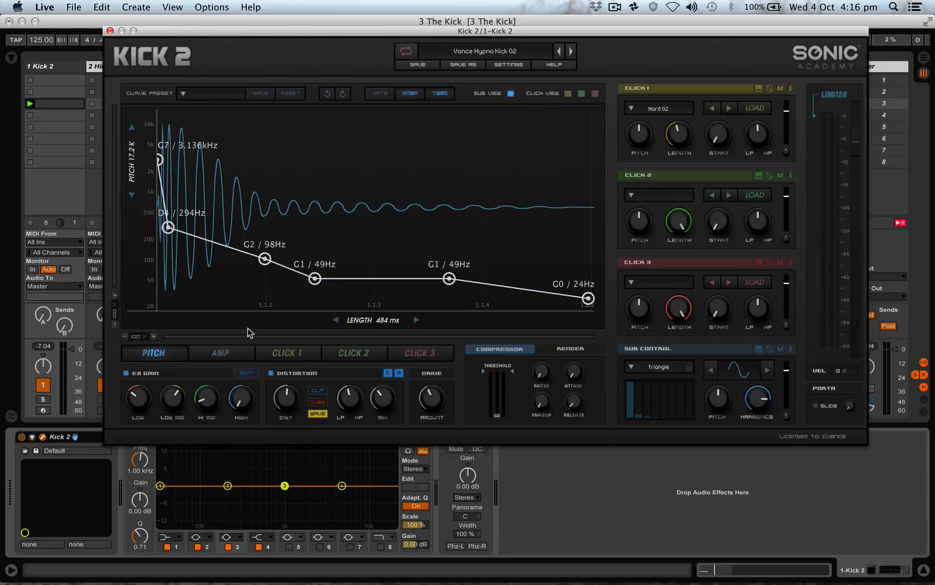
# Examine Kick 2's pitch and amplitude envelopes and its EQ curve
pyautogui.click(220, 353)
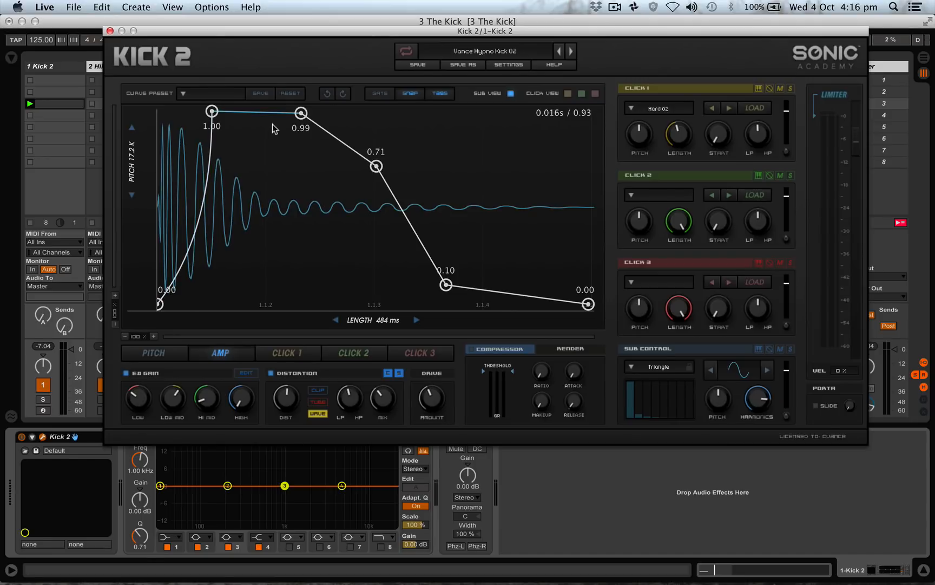
pyautogui.click(155, 352)
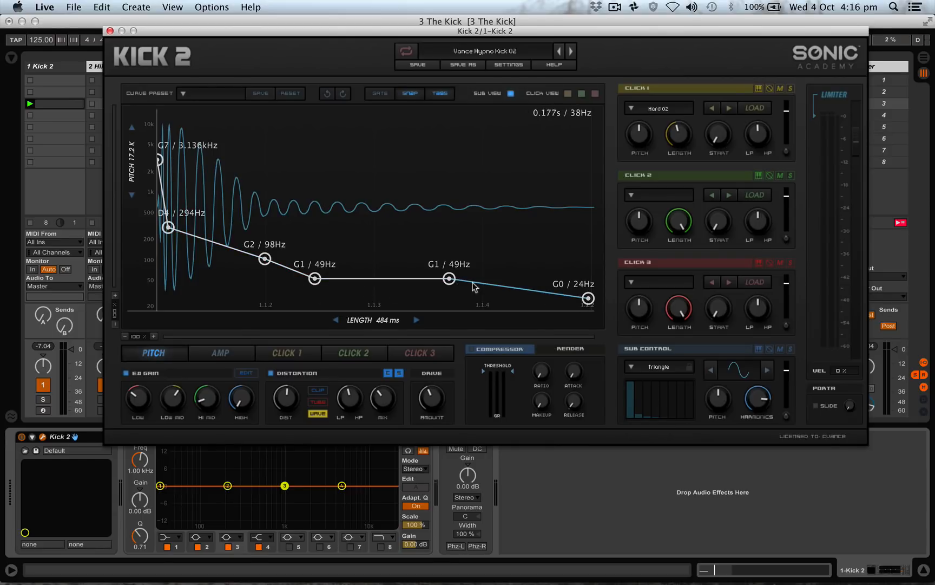
pyautogui.click(221, 353)
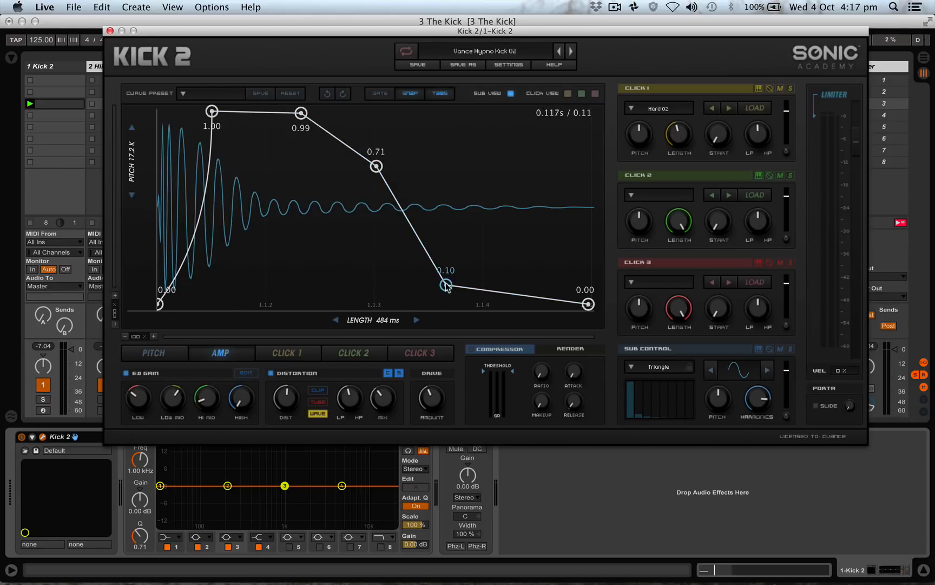
pyautogui.click(154, 352)
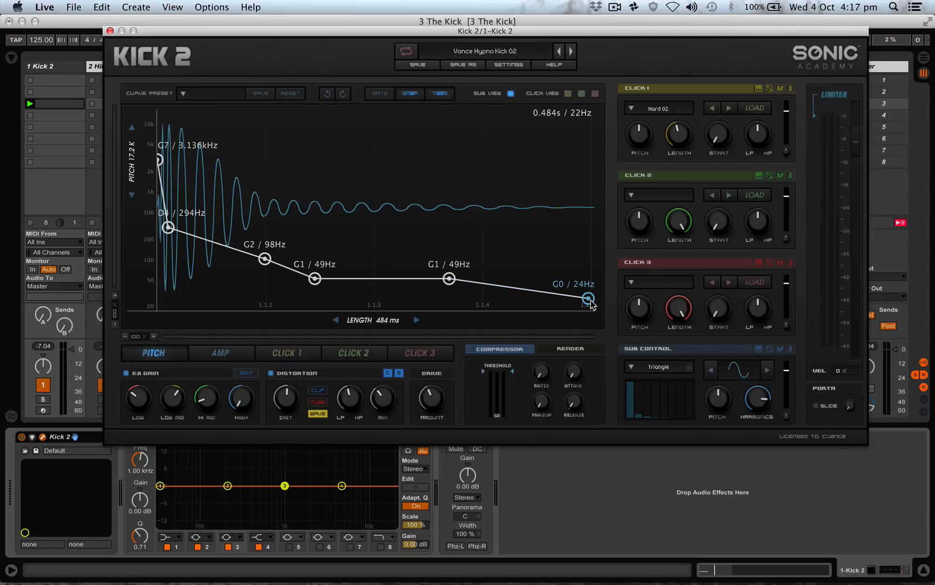
pyautogui.click(225, 354)
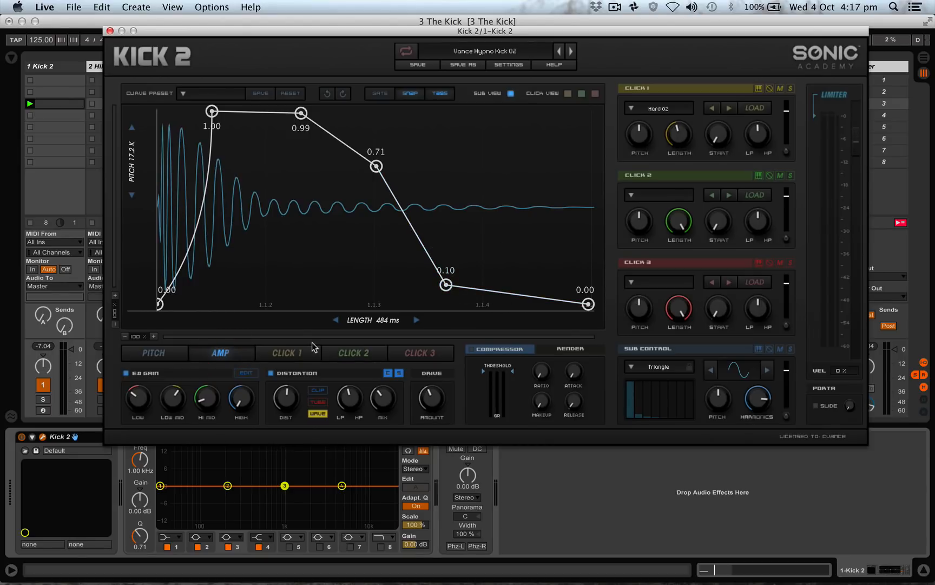
pyautogui.click(250, 372)
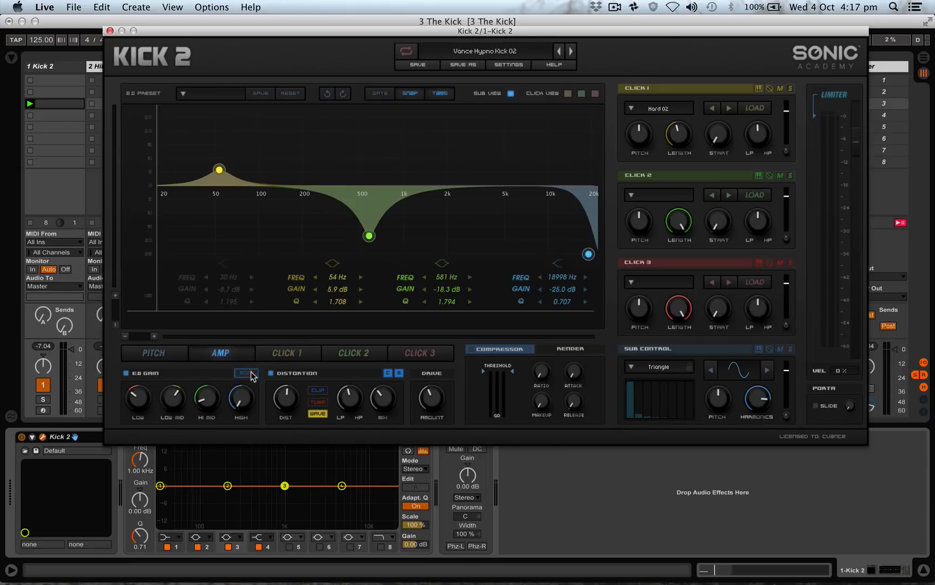
pyautogui.click(163, 355)
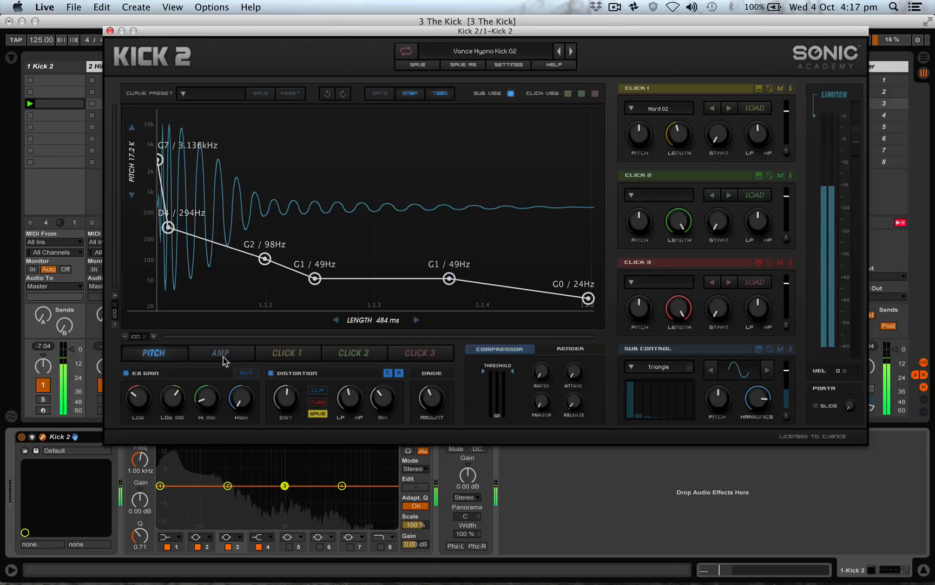
# Move the 0.10 node of Kick 2's amplitude envelope slightly later in time, keeping its level at 0.10
pyautogui.click(221, 353)
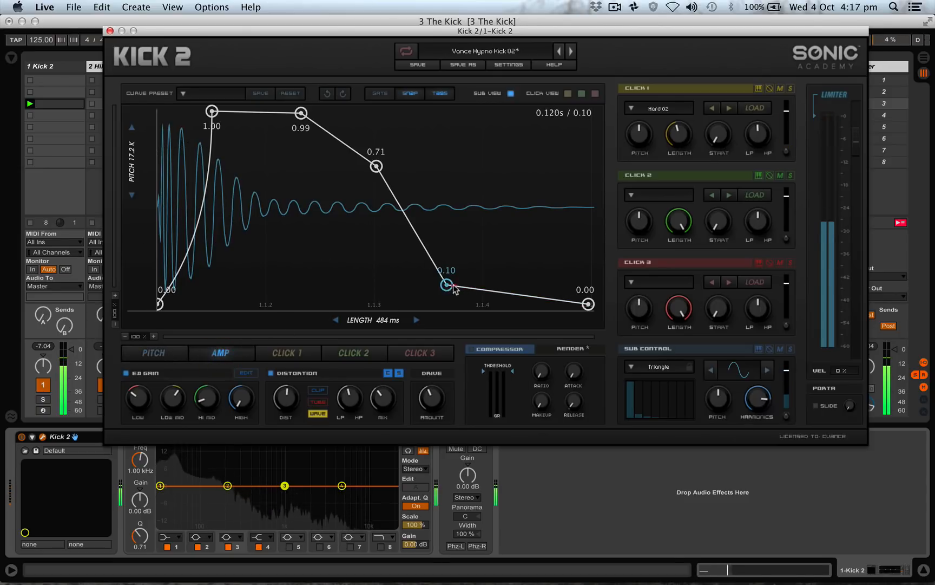
pyautogui.moveTo(453, 288)
pyautogui.mouseDown()
pyautogui.moveTo(569, 278)
pyautogui.moveTo(577, 248)
pyautogui.moveTo(563, 233)
pyautogui.moveTo(567, 210)
pyautogui.moveTo(540, 257)
pyautogui.moveTo(458, 285)
pyautogui.mouseUp()
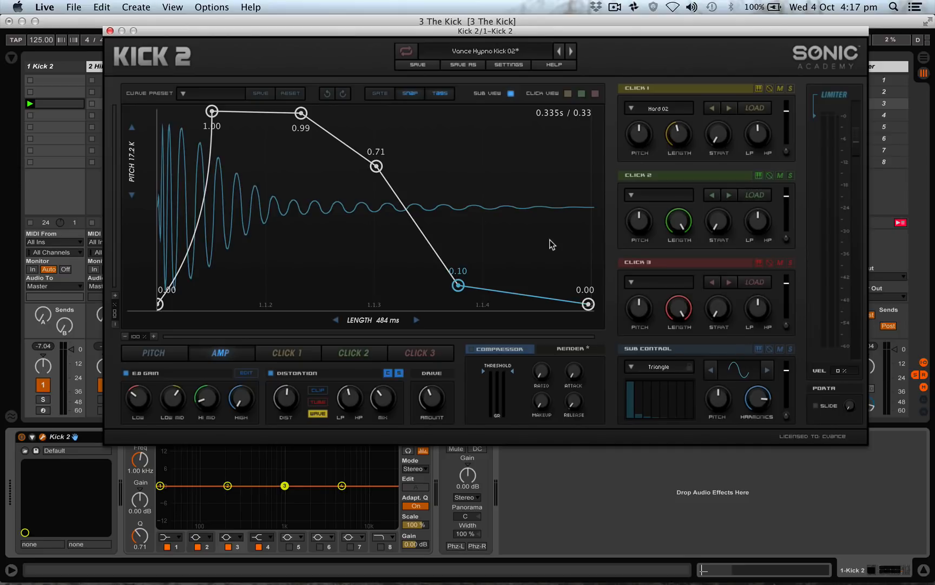
# In Kick 2's EQ, set the low-mid boost to about 53 Hz and 6.5 dB, and nudge the high-mid cut slightly
pyautogui.click(245, 373)
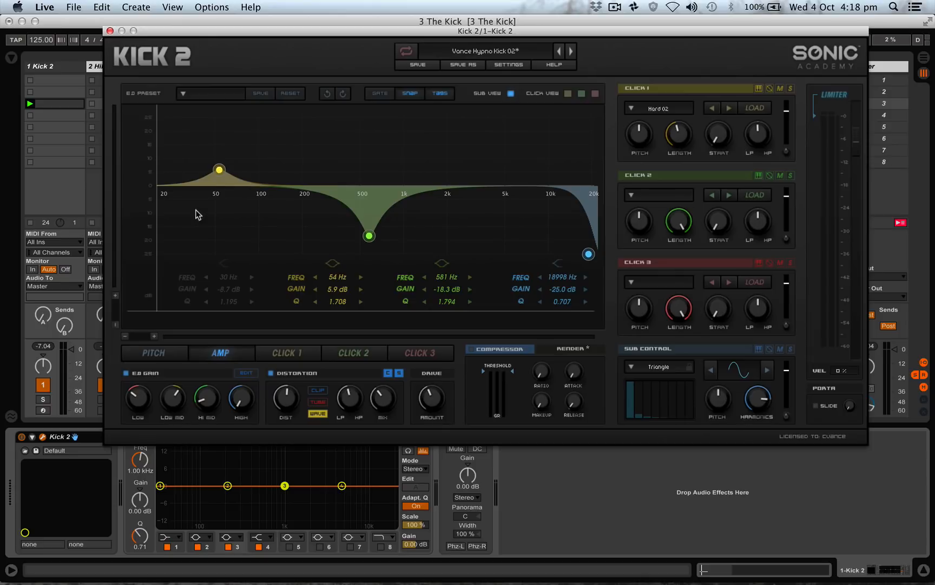
pyautogui.moveTo(219, 170)
pyautogui.mouseDown()
pyautogui.moveTo(217, 185)
pyautogui.moveTo(218, 167)
pyautogui.mouseUp()
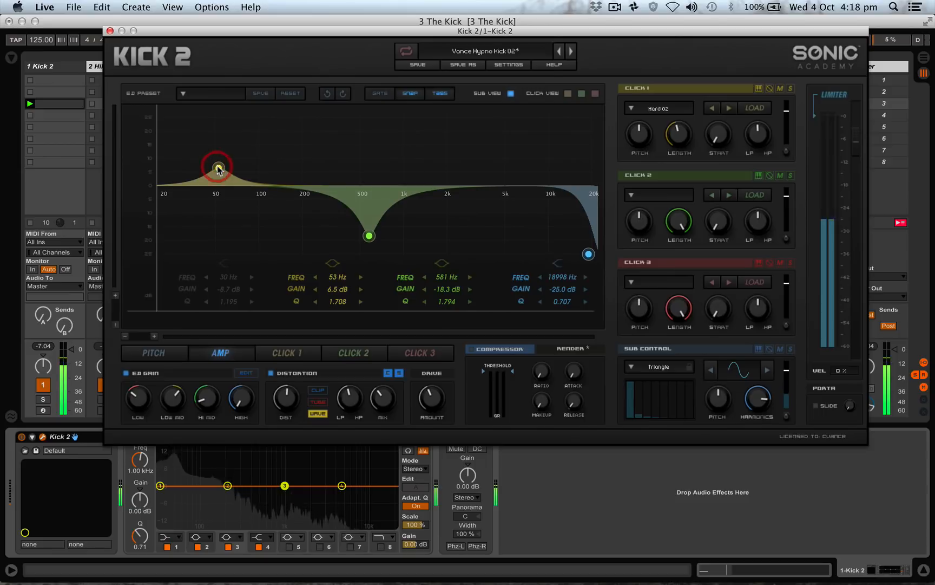
pyautogui.click(370, 237)
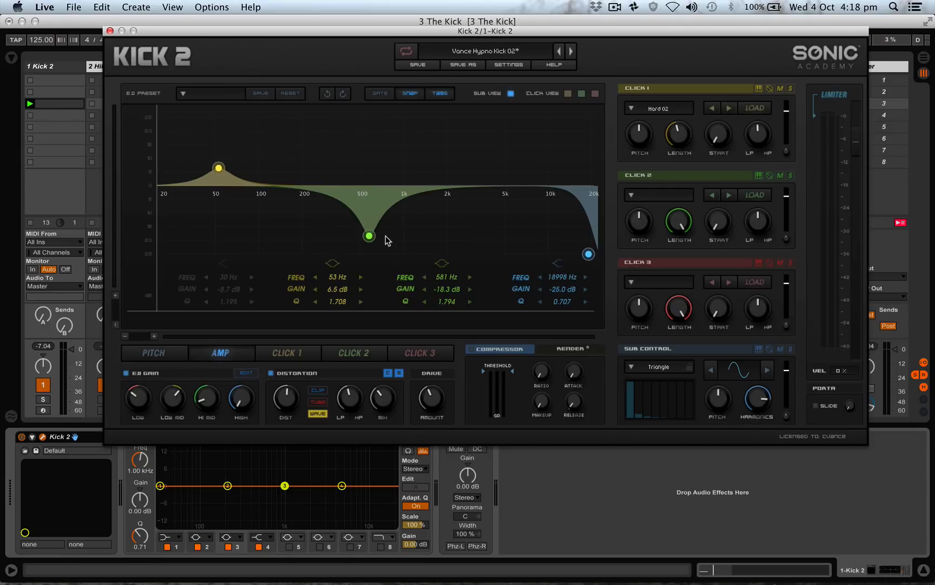
pyautogui.moveTo(368, 235)
pyautogui.mouseDown()
pyautogui.moveTo(369, 184)
pyautogui.moveTo(371, 245)
pyautogui.moveTo(371, 237)
pyautogui.mouseUp()
# Review the Click 1 envelope and its factory sample presets, leaving Hard 02 in place, and close the Kick 2 editor
pyautogui.click(287, 353)
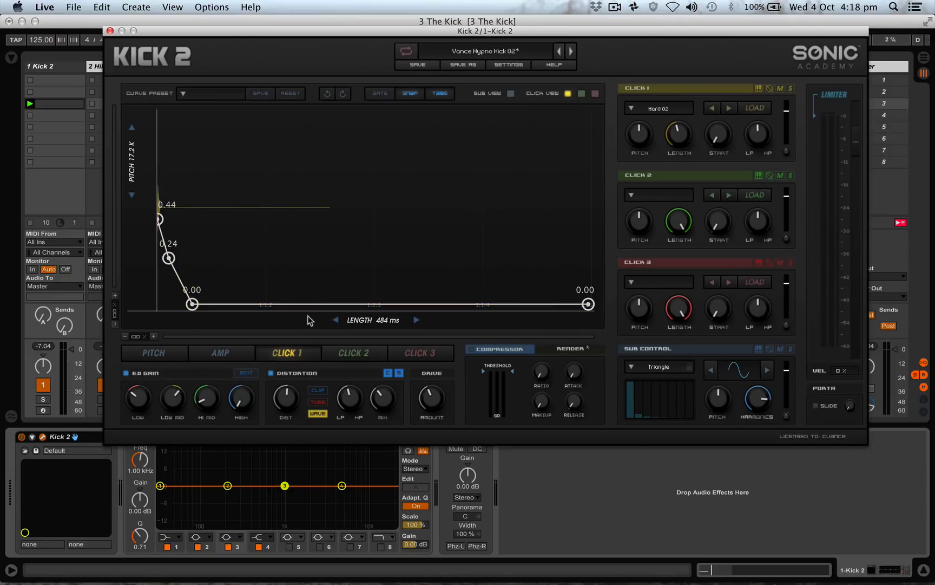
pyautogui.click(665, 106)
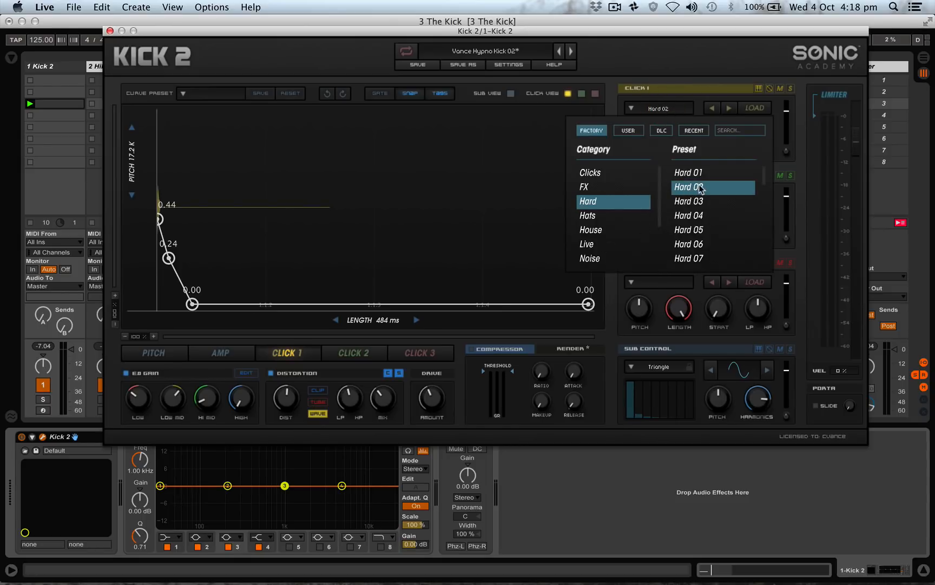
pyautogui.click(672, 56)
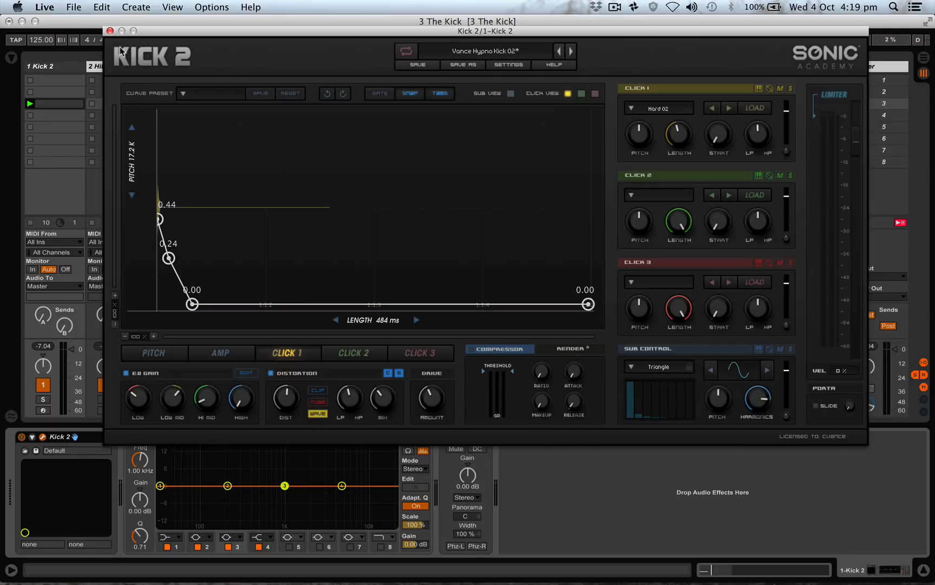
pyautogui.click(110, 30)
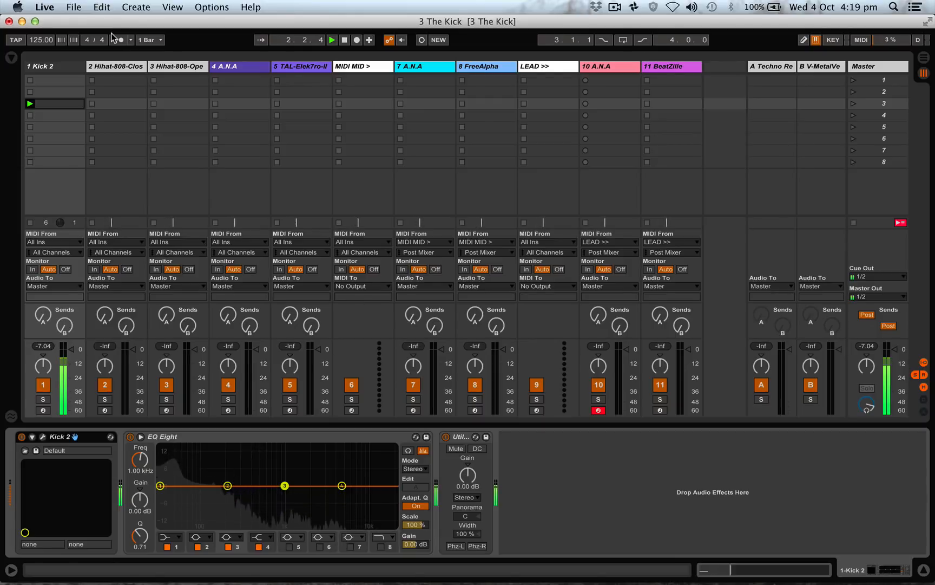
# Insert MeldaProduction's MWaveShaper distortion plug-in directly after Kick 2 on the kick track
pyautogui.click(11, 57)
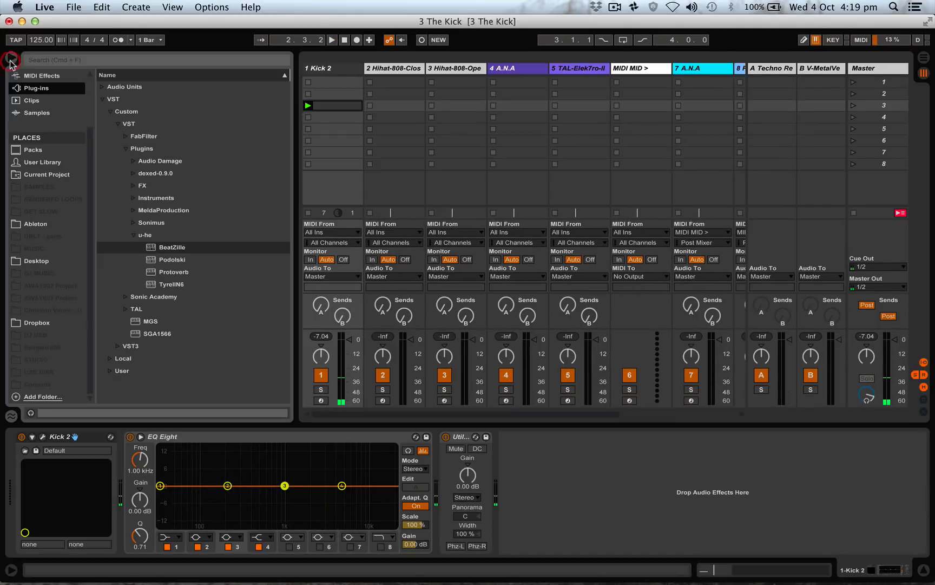
pyautogui.click(134, 235)
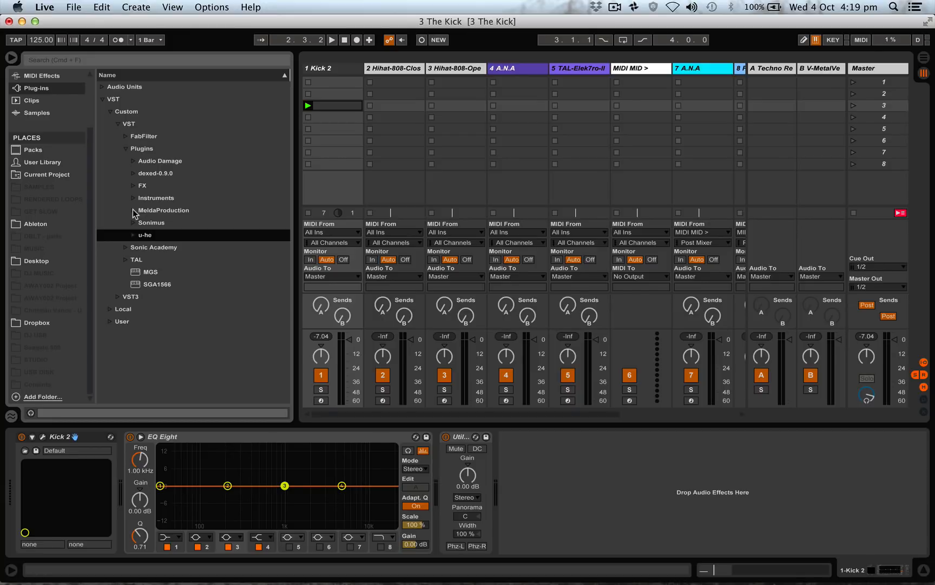
pyautogui.click(133, 210)
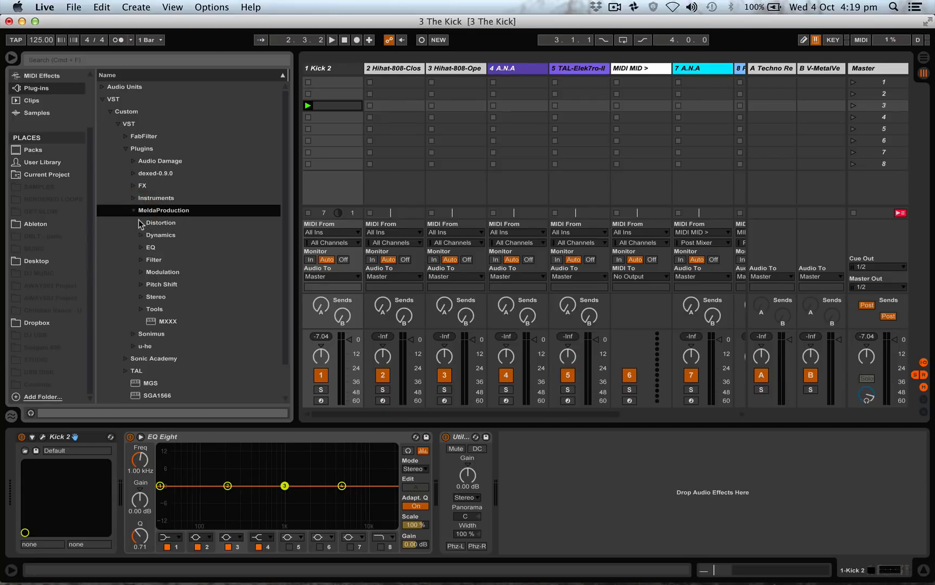
pyautogui.click(151, 223)
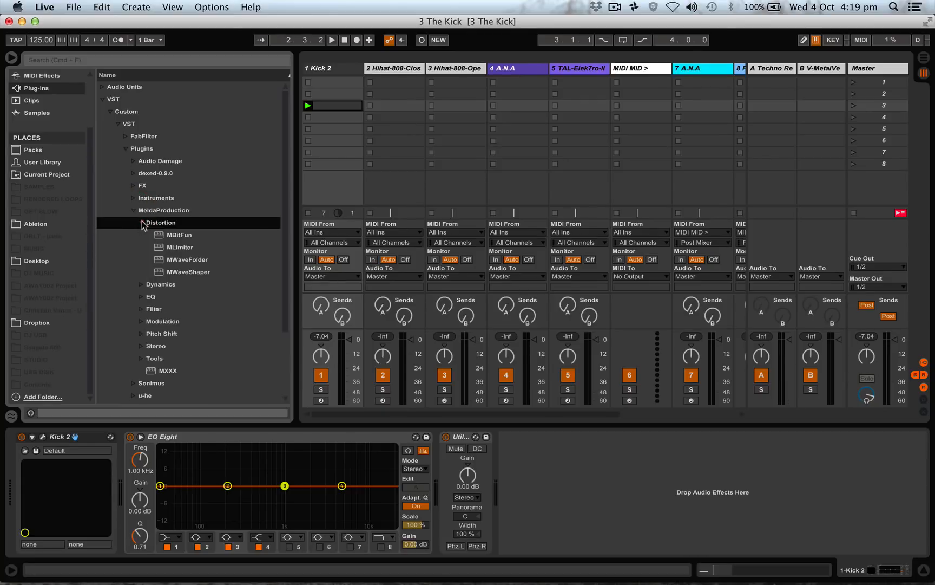
pyautogui.click(182, 272)
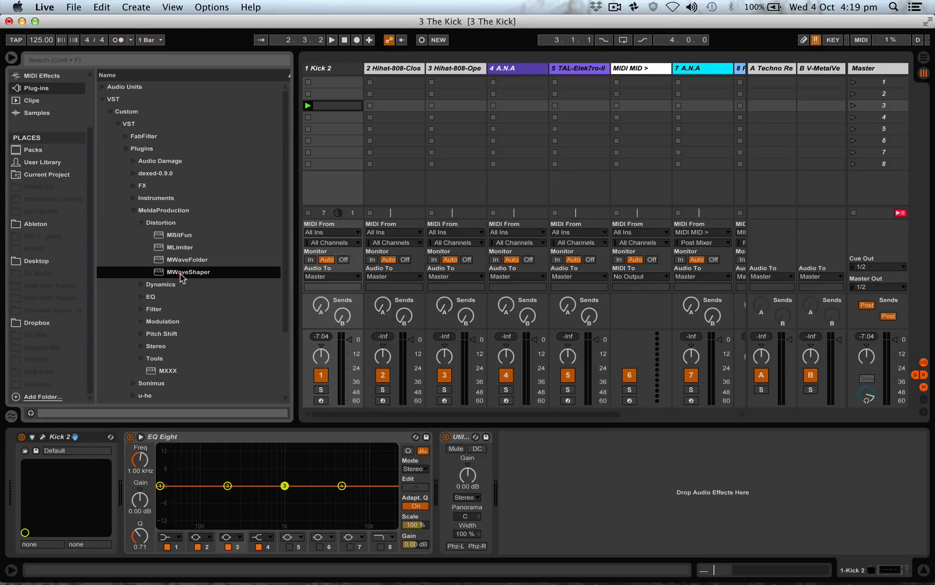
pyautogui.moveTo(183, 277); pyautogui.dragTo(123, 459)
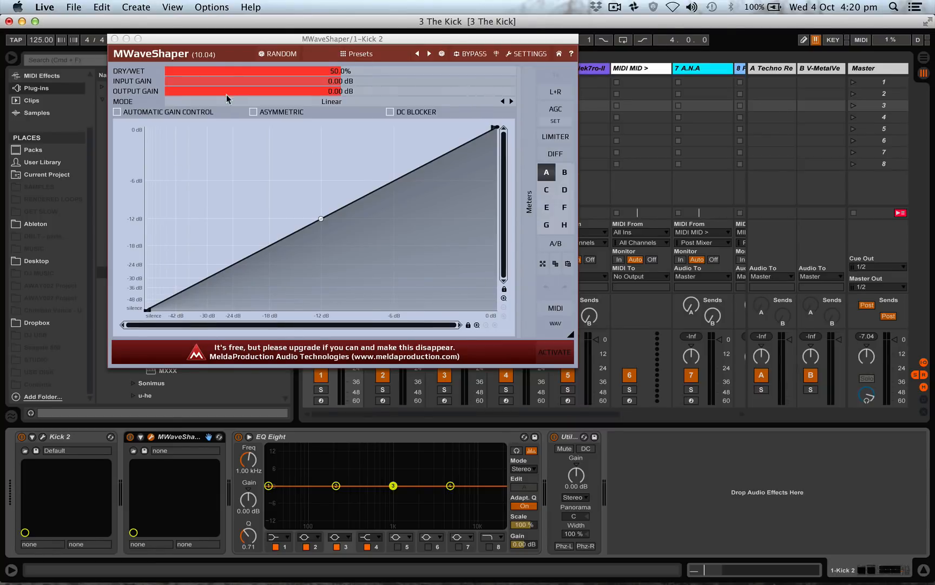
# Load the Distortion preset in MWaveShaper, close its window and play the kick to audition it
pyautogui.click(392, 56)
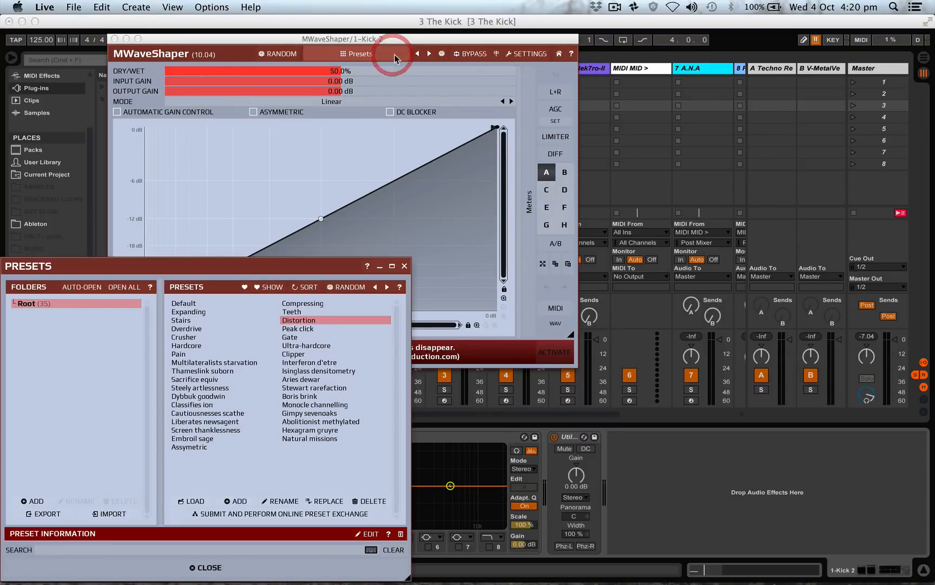
pyautogui.moveTo(278, 268); pyautogui.dragTo(443, 50)
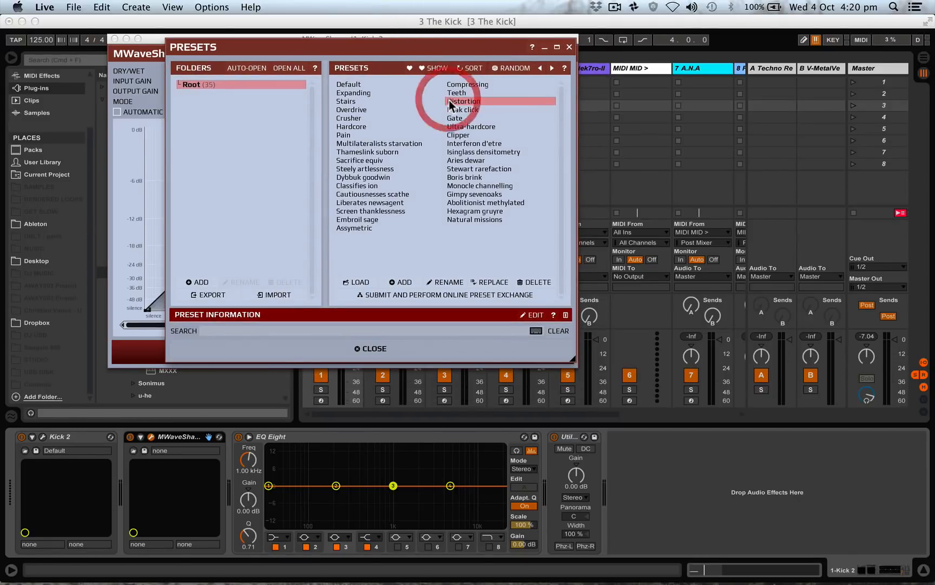
pyautogui.click(570, 47)
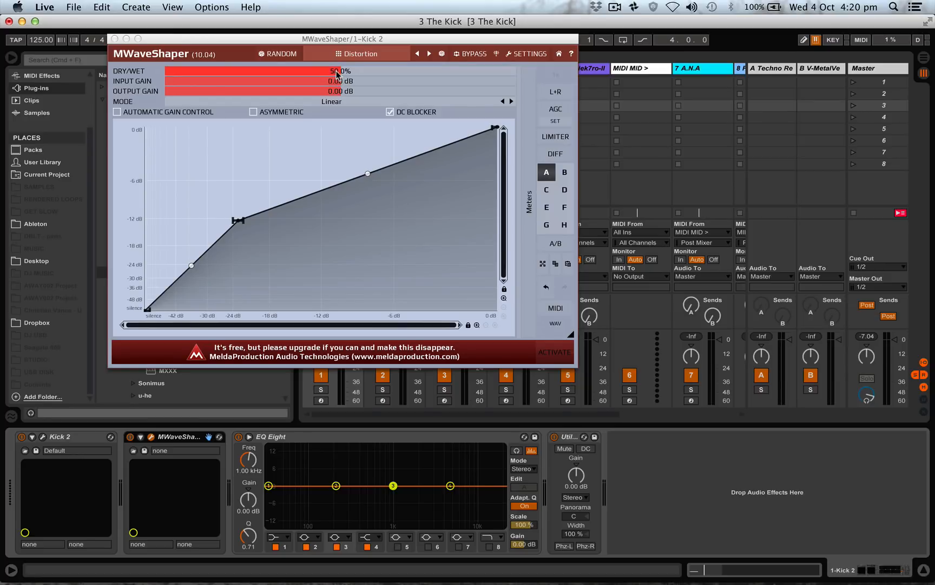
pyautogui.click(114, 39)
pyautogui.press('space')
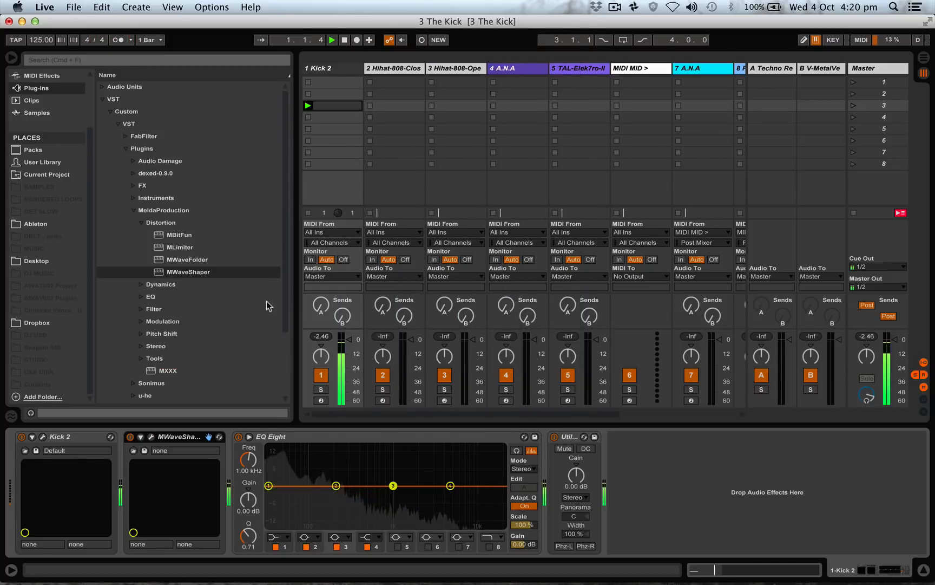
# In MWaveShaper, lower the output gain to -2.24 dB and raise the curve's middle point to about -6 dB output
pyautogui.click(151, 436)
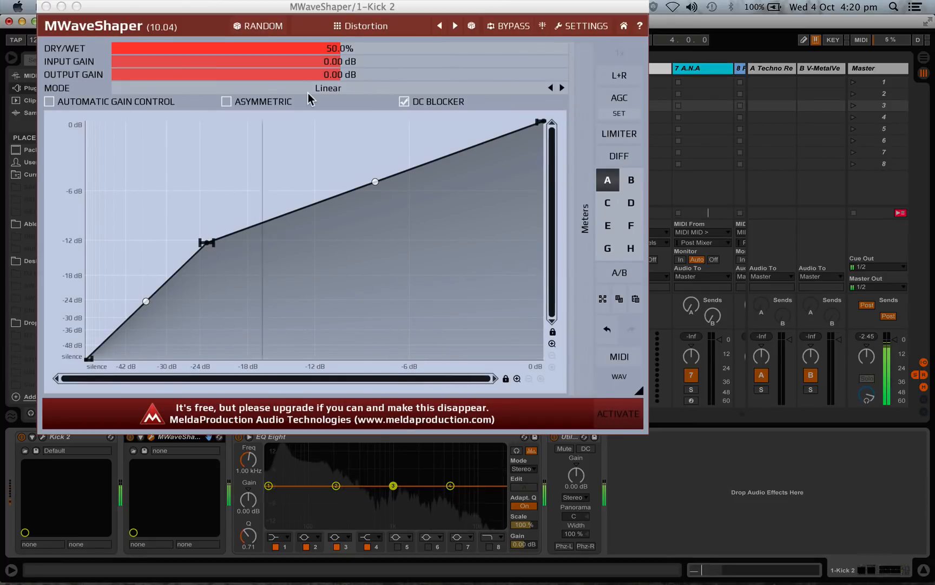
pyautogui.moveTo(324, 74); pyautogui.dragTo(319, 79)
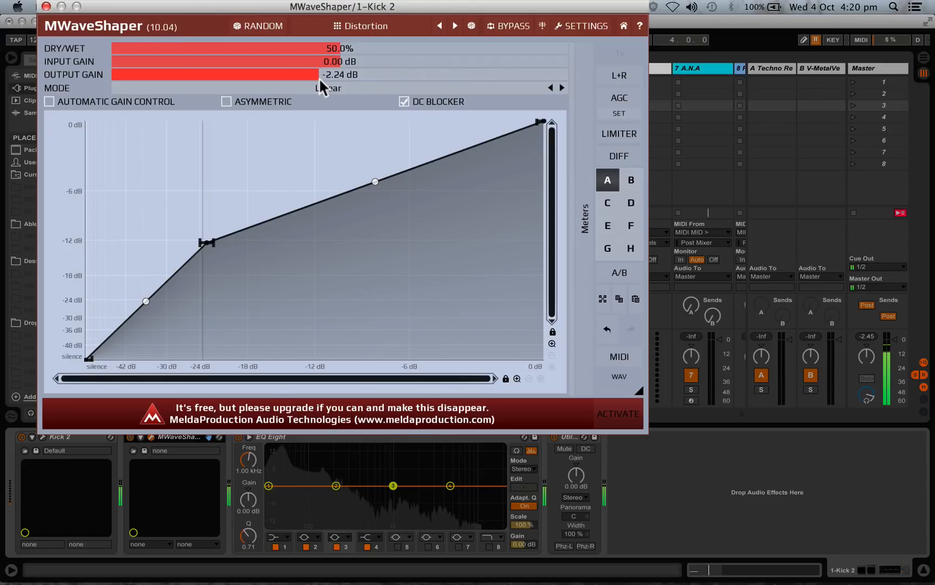
pyautogui.click(208, 241)
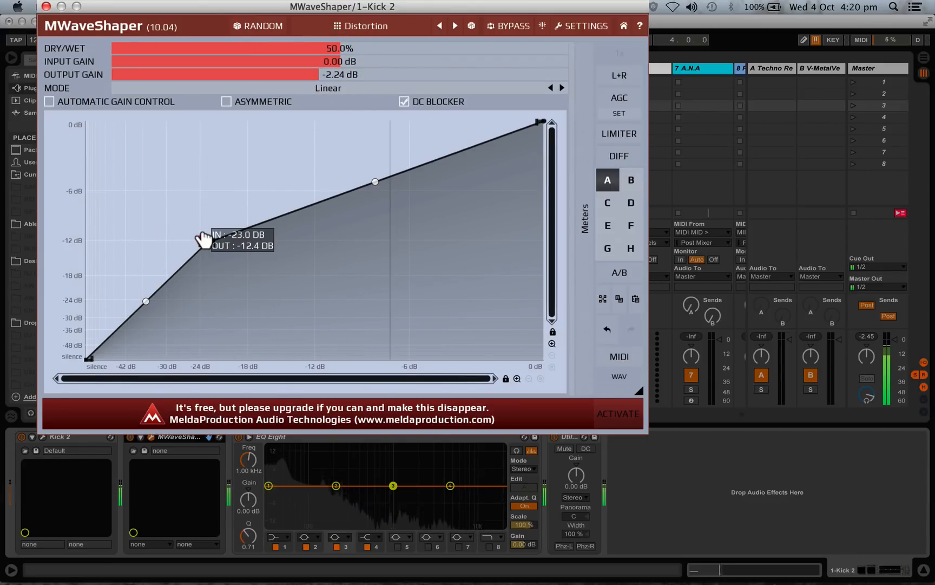
pyautogui.moveTo(203, 238)
pyautogui.mouseDown()
pyautogui.moveTo(115, 272)
pyautogui.moveTo(92, 255)
pyautogui.moveTo(92, 222)
pyautogui.moveTo(177, 183)
pyautogui.moveTo(237, 269)
pyautogui.moveTo(230, 181)
pyautogui.moveTo(227, 192)
pyautogui.mouseUp()
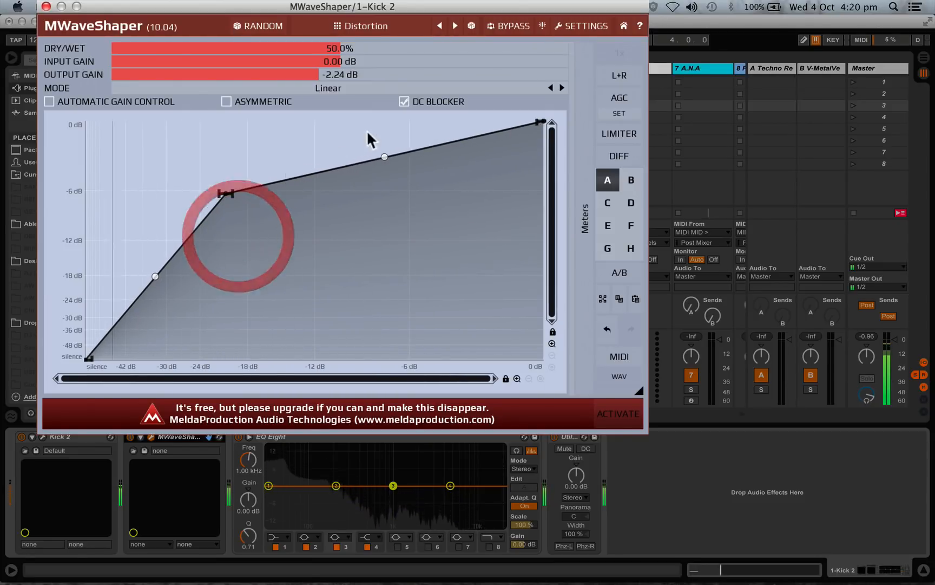
# Turn off MWaveShaper's DC blocker and reduce the dry/wet mix to 35.2%
pyautogui.click(403, 101)
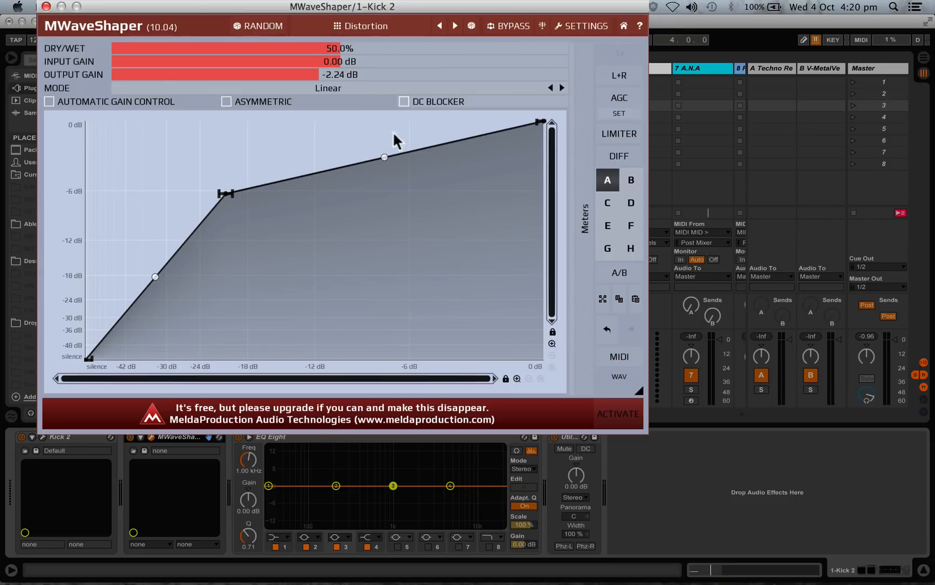
pyautogui.moveTo(338, 49); pyautogui.dragTo(293, 52)
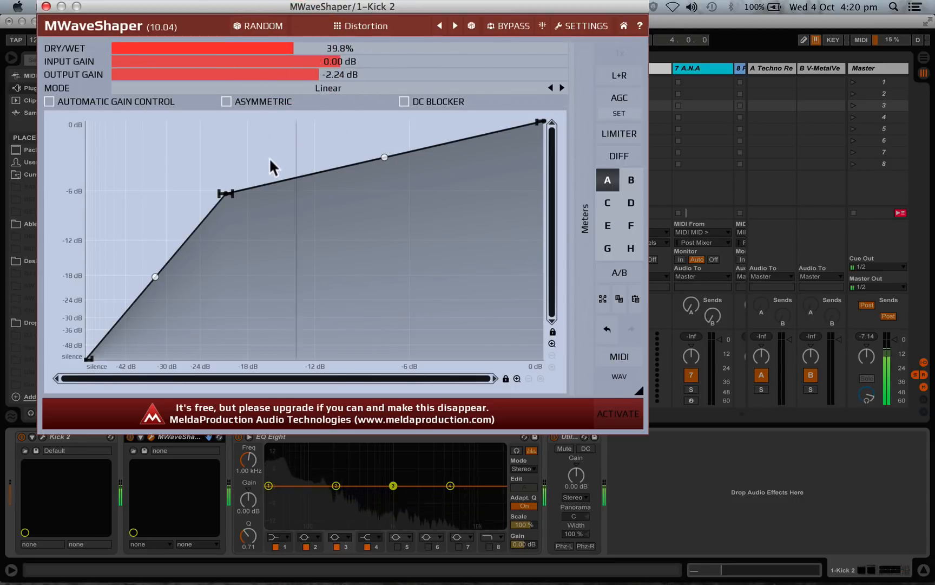
pyautogui.click(290, 47)
pyautogui.moveTo(290, 47)
pyautogui.mouseDown()
pyautogui.moveTo(233, 54)
pyautogui.moveTo(272, 48)
pyautogui.mouseUp()
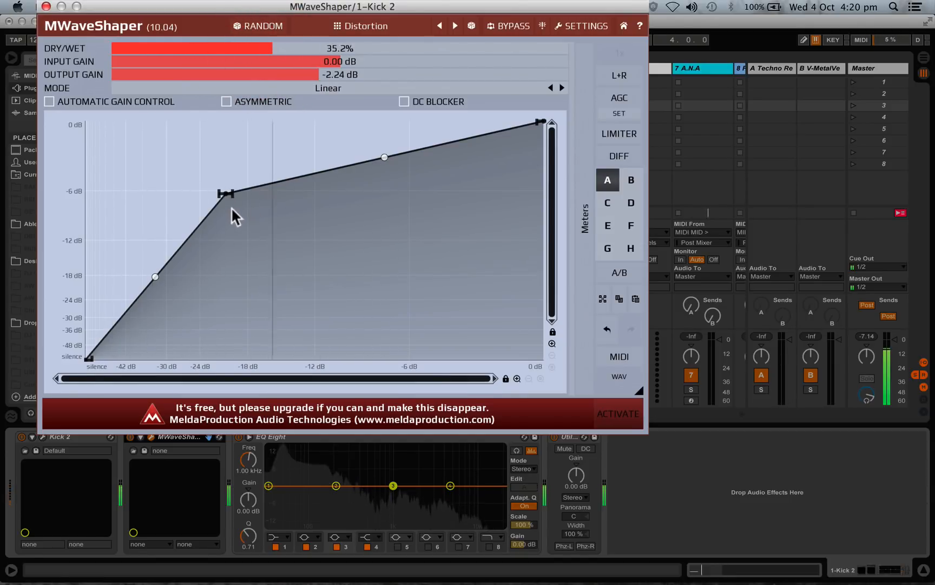
# Raise the curve's middle point slightly above -6 dB output, then close the MWaveShaper window and stop playback
pyautogui.moveTo(226, 194); pyautogui.dragTo(234, 181)
pyautogui.click(46, 6)
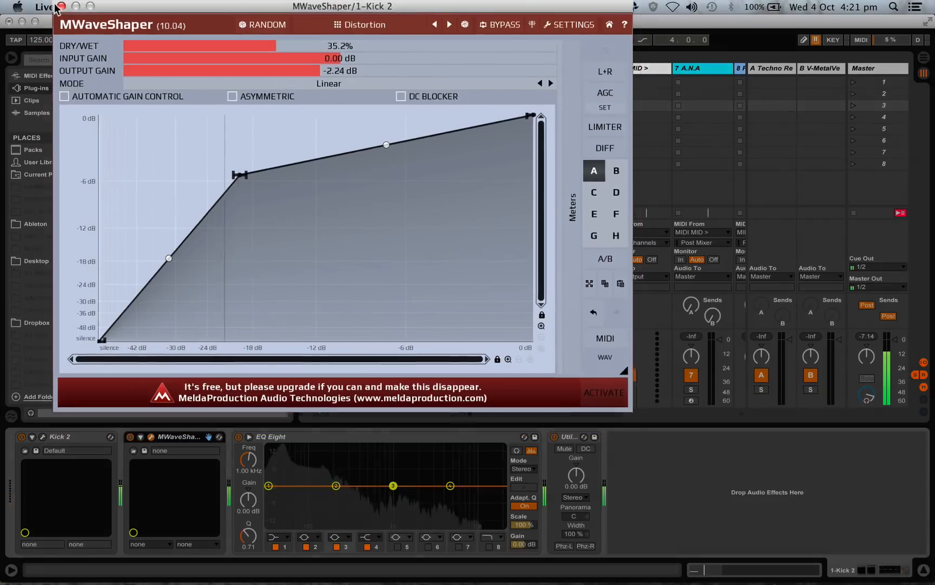
pyautogui.click(114, 39)
pyautogui.press('space')
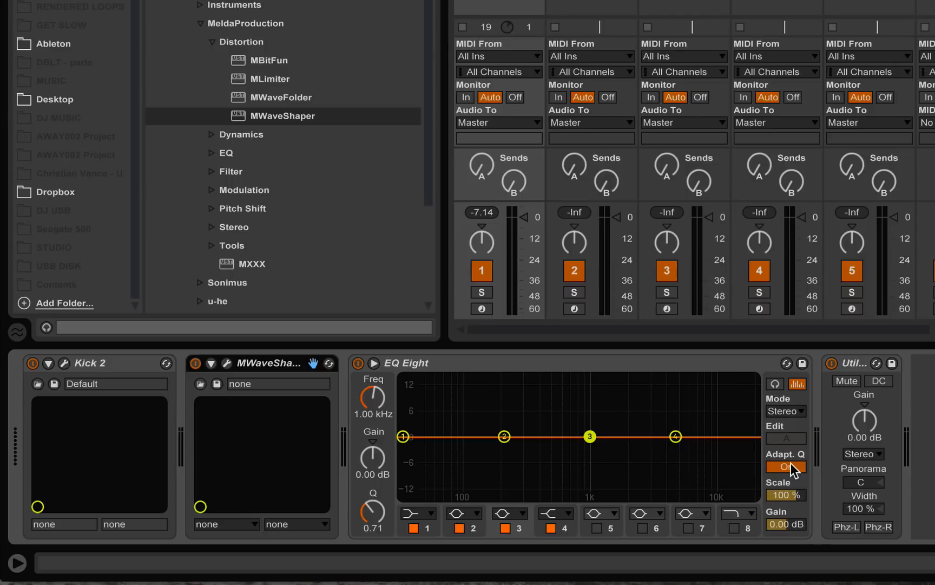
# Switch EQ Eight to M/S mode and shape the mid channel: band 2 at 114 Hz, 4.59 dB; band 3 at 1.55 kHz, -7.31 dB
pyautogui.click(785, 411)
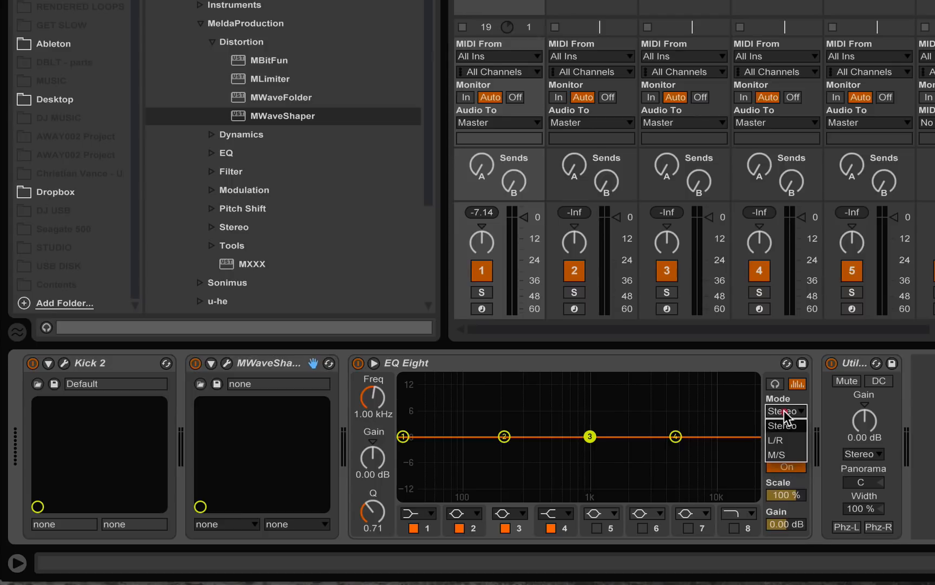
pyautogui.click(784, 455)
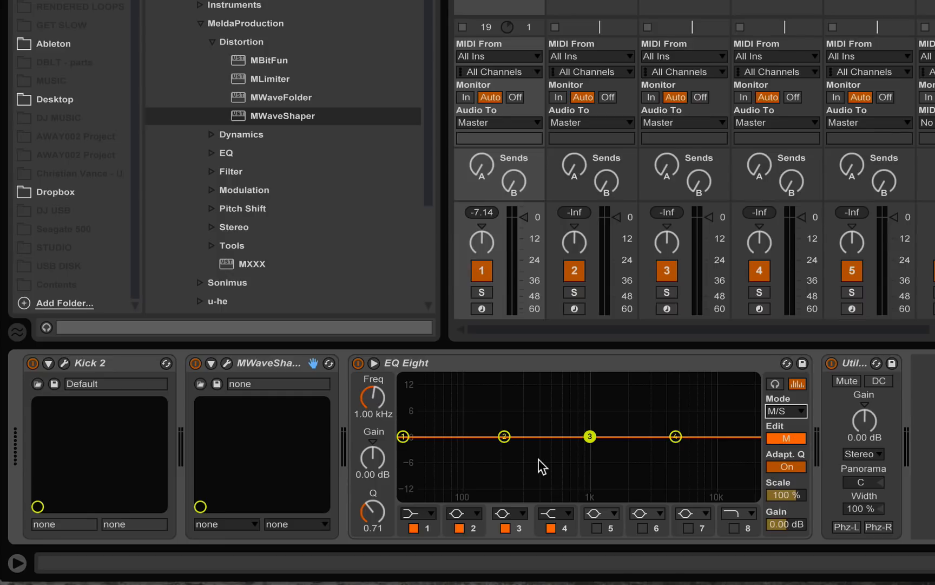
pyautogui.press('space')
pyautogui.moveTo(504, 436); pyautogui.dragTo(474, 418)
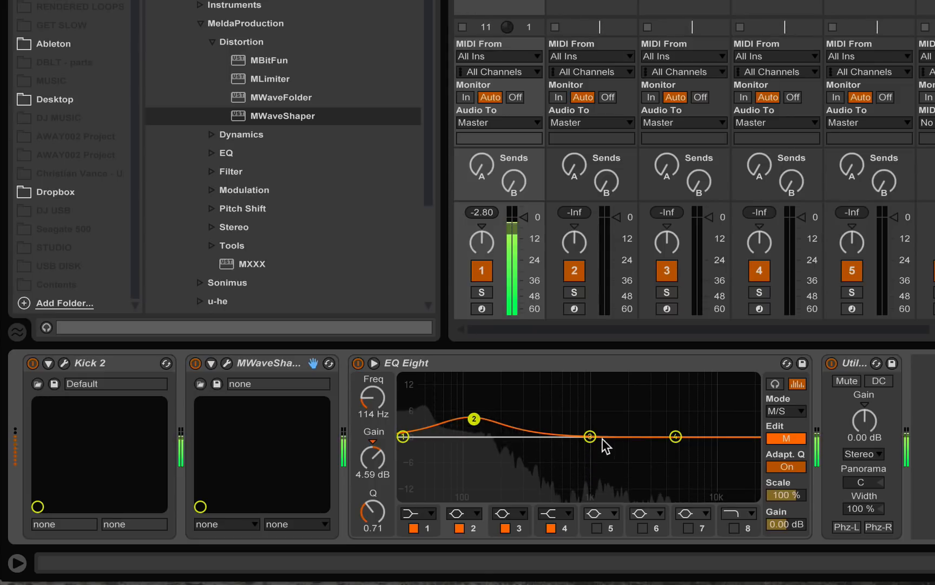
pyautogui.moveTo(589, 436); pyautogui.dragTo(614, 465)
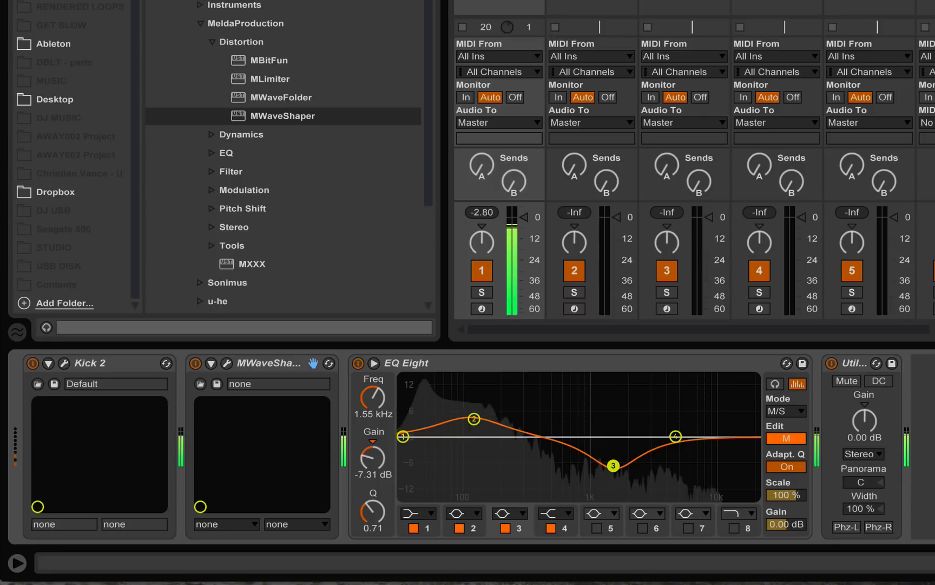